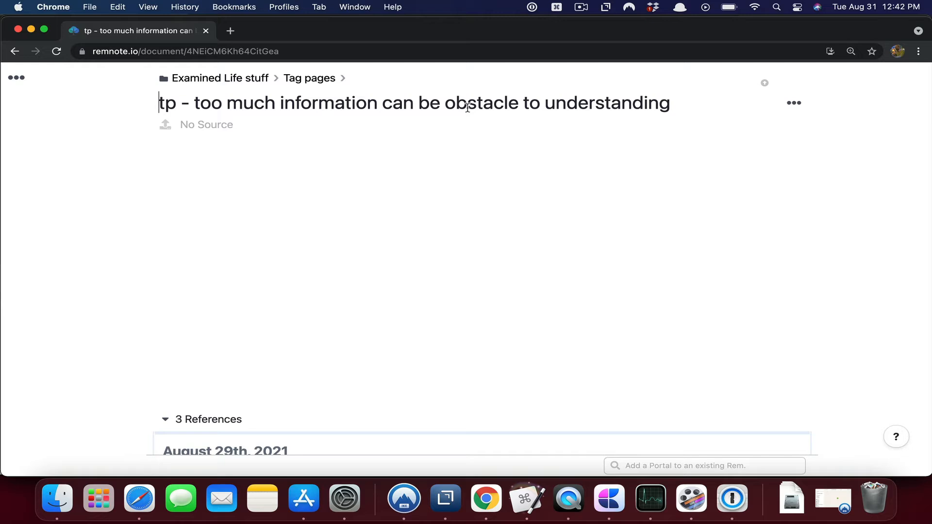
Step: Review the dated references listed beneath the "tp - too much information can be obstacle to understanding" page
{"action": "scroll", "coordinate": [468, 108], "scroll_direction": "down", "scroll_amount": 5}
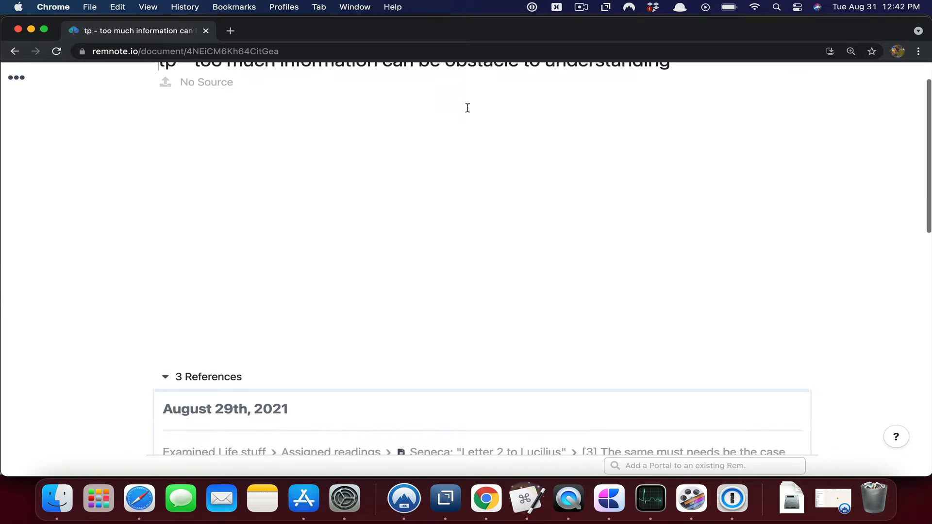
{"action": "scroll", "coordinate": [467, 108], "scroll_direction": "down", "scroll_amount": 5}
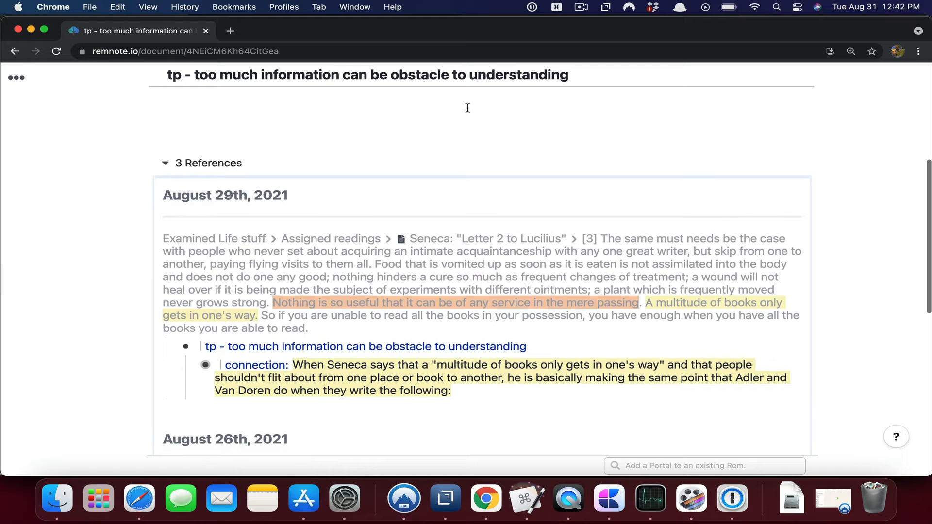
{"action": "scroll", "coordinate": [468, 107], "scroll_direction": "down", "scroll_amount": 5}
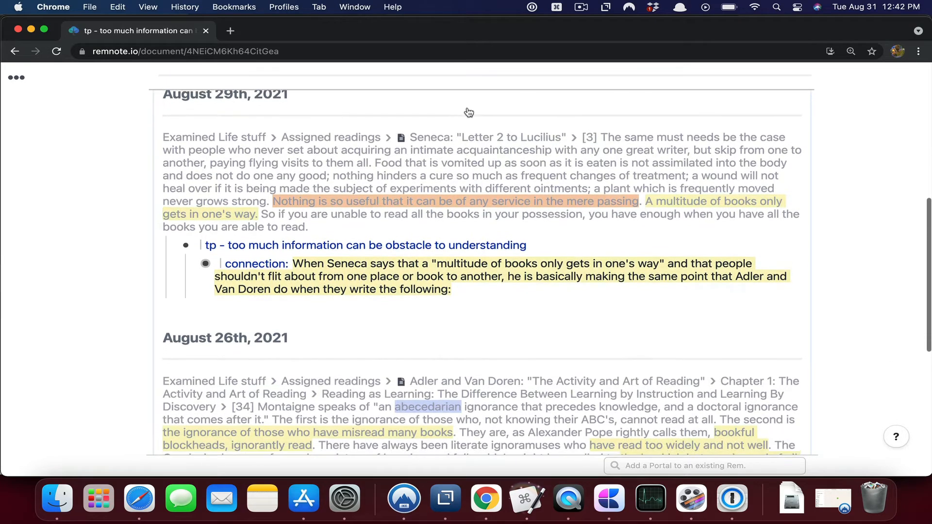
{"action": "scroll", "coordinate": [467, 111], "scroll_direction": "down", "scroll_amount": 4}
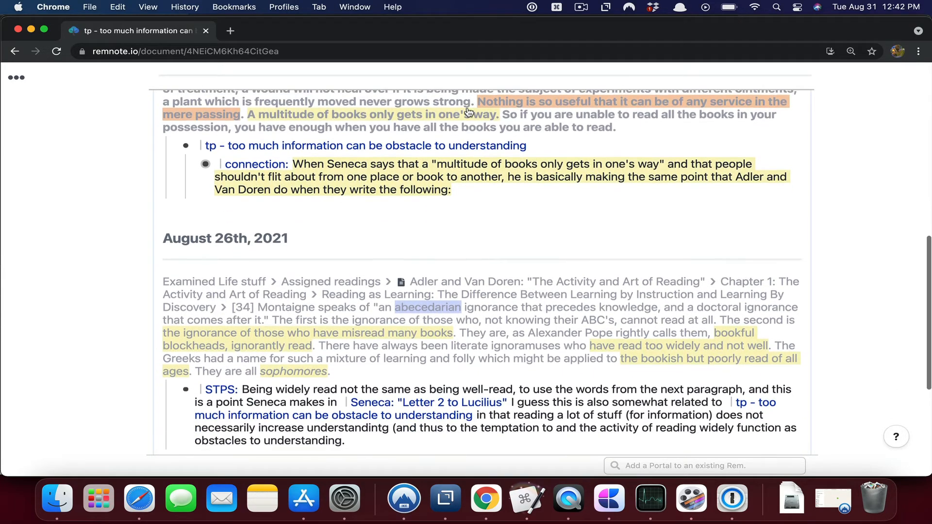
{"action": "scroll", "coordinate": [469, 112], "scroll_direction": "down", "scroll_amount": 3}
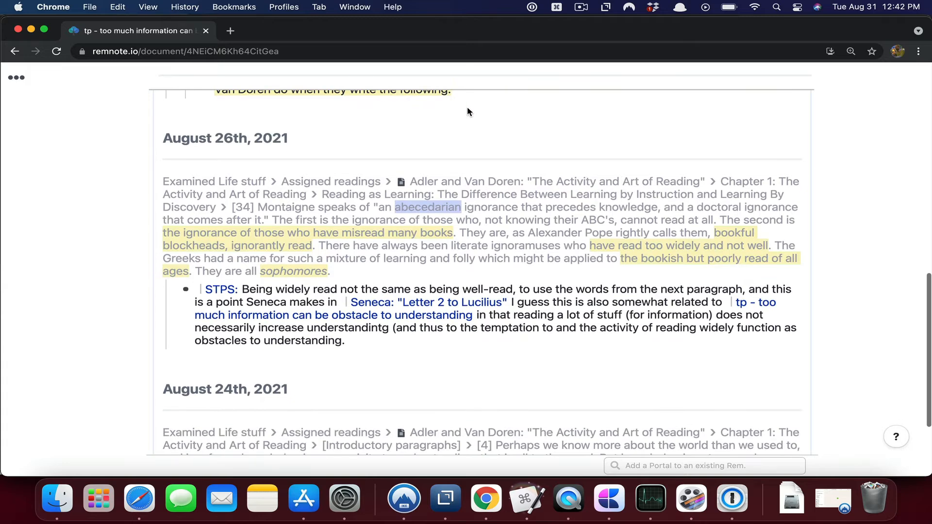
{"action": "scroll", "coordinate": [468, 112], "scroll_direction": "down", "scroll_amount": 3}
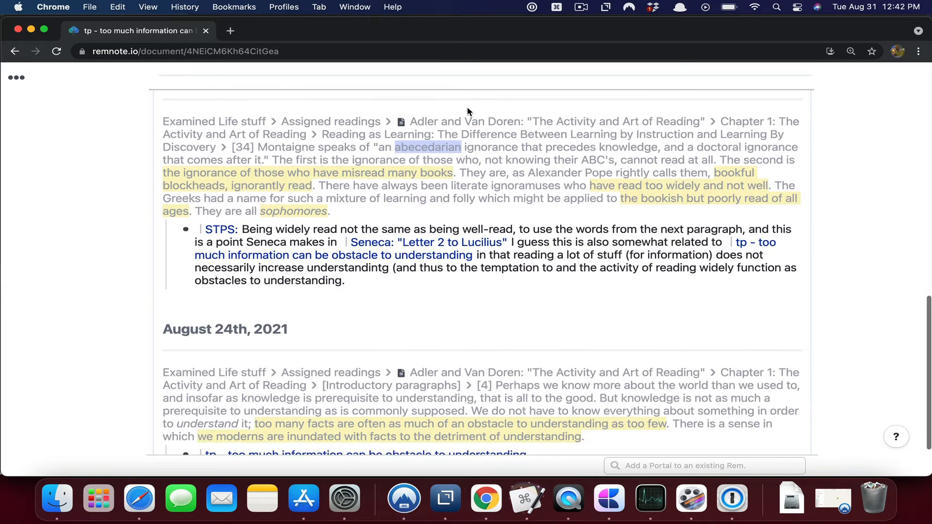
{"action": "scroll", "coordinate": [467, 112], "scroll_direction": "down", "scroll_amount": 3}
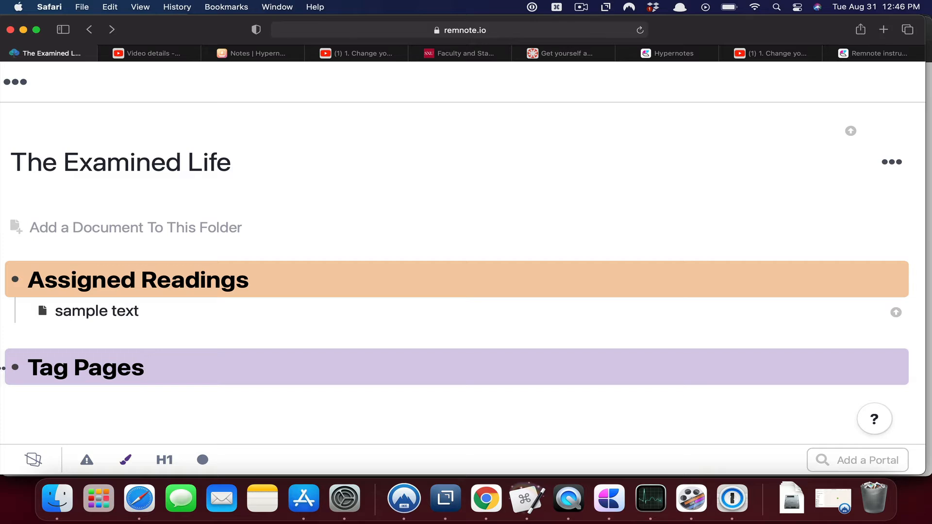
Step: Add a rem named "tag page" under the Tag Pages heading and tag it as a document
{"action": "key", "text": "Return"}
{"action": "key", "text": "Tab"}
{"action": "type", "text": "tag"}
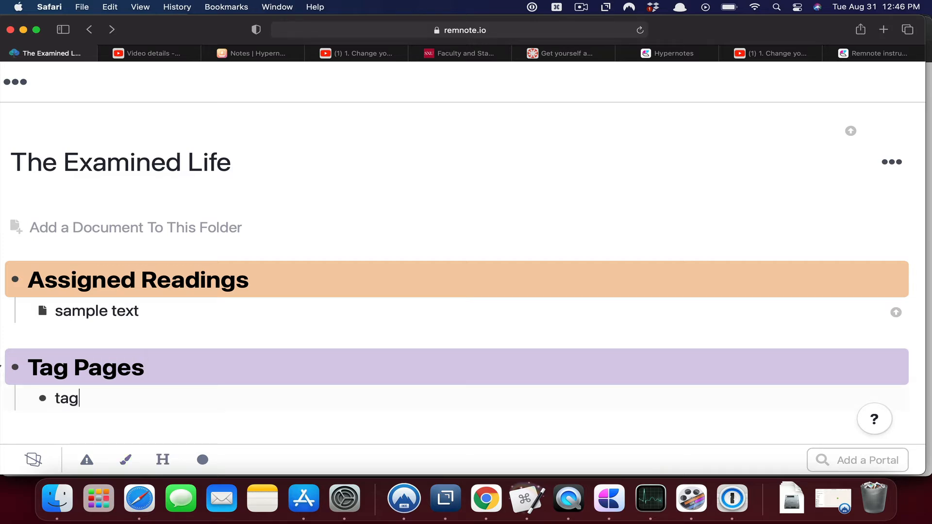
{"action": "type", "text": " page"}
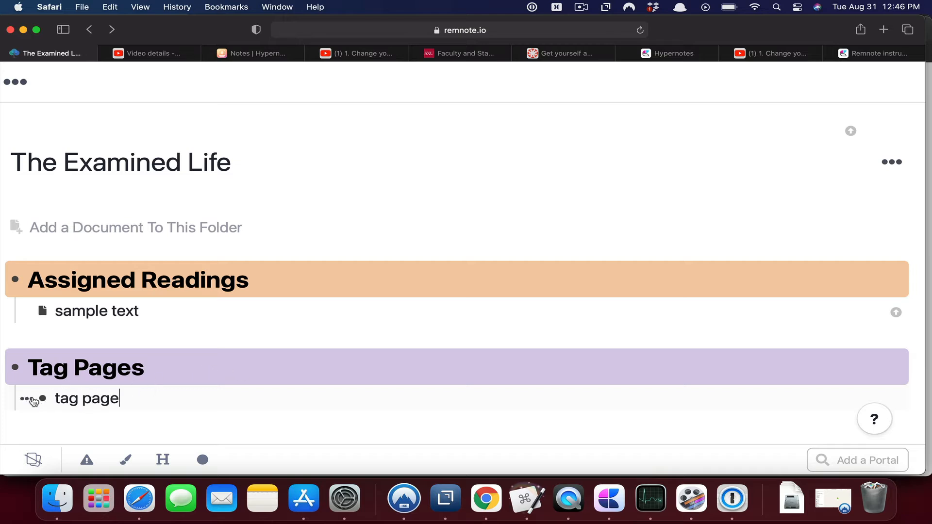
{"action": "left_click", "coordinate": [28, 402]}
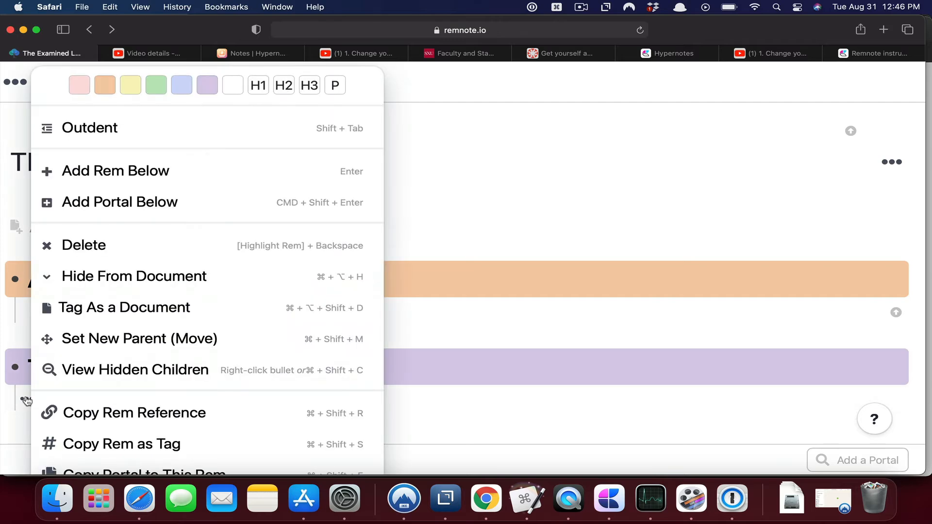
{"action": "left_click", "coordinate": [80, 321]}
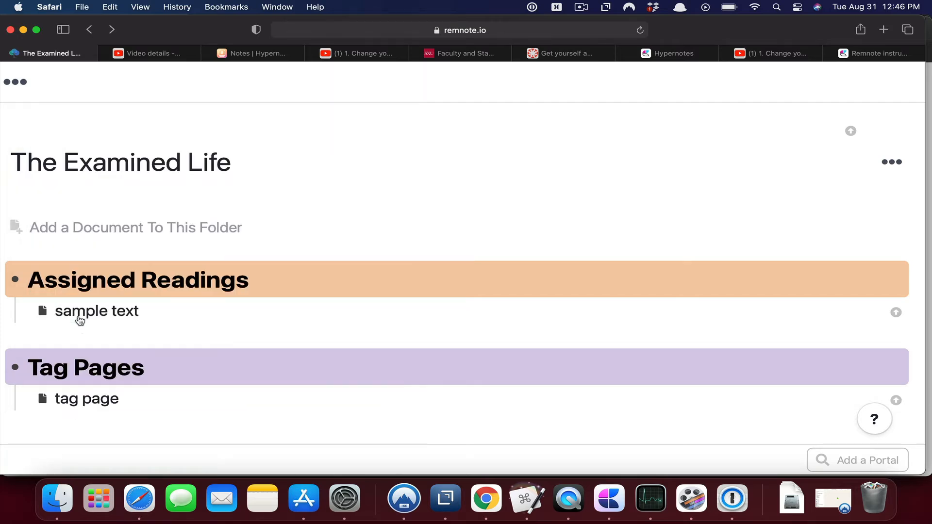
Step: Add "tp - too much information can get in the way of understanding" below the "tag page" entry and tag it as a document
{"action": "left_click", "coordinate": [132, 396]}
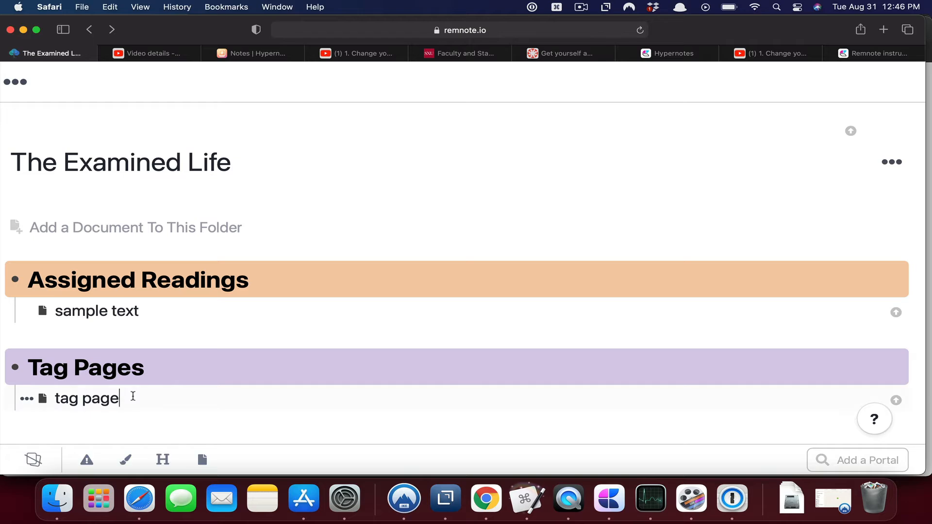
{"action": "key", "text": "Return"}
{"action": "type", "text": "tp - too "}
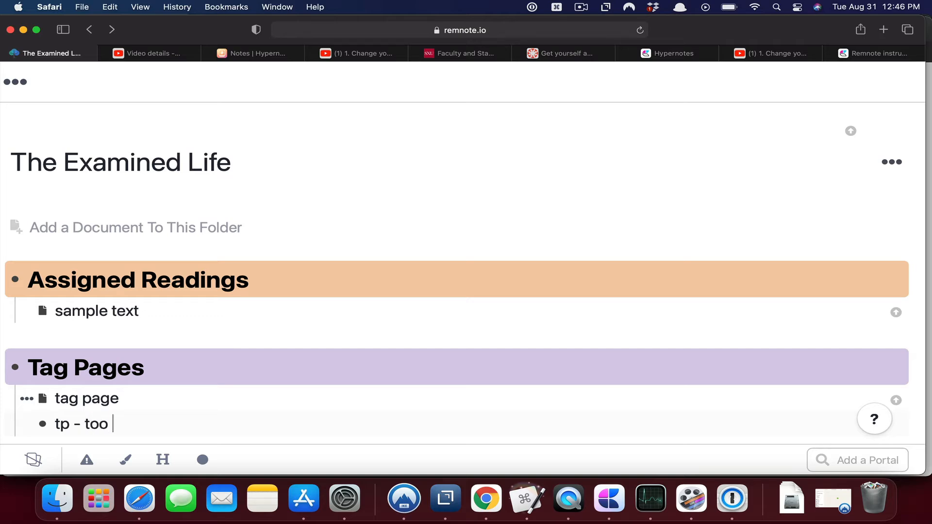
{"action": "type", "text": "much information "}
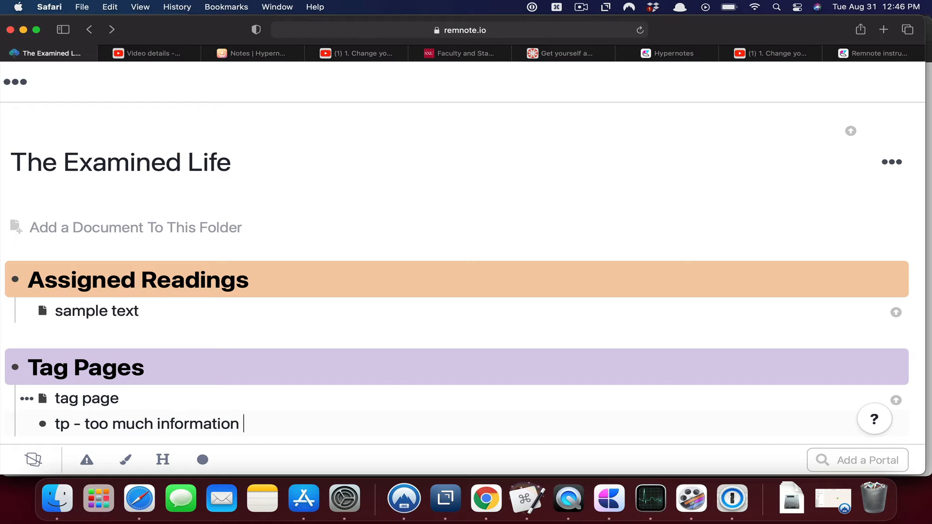
{"action": "type", "text": "can get in the w"}
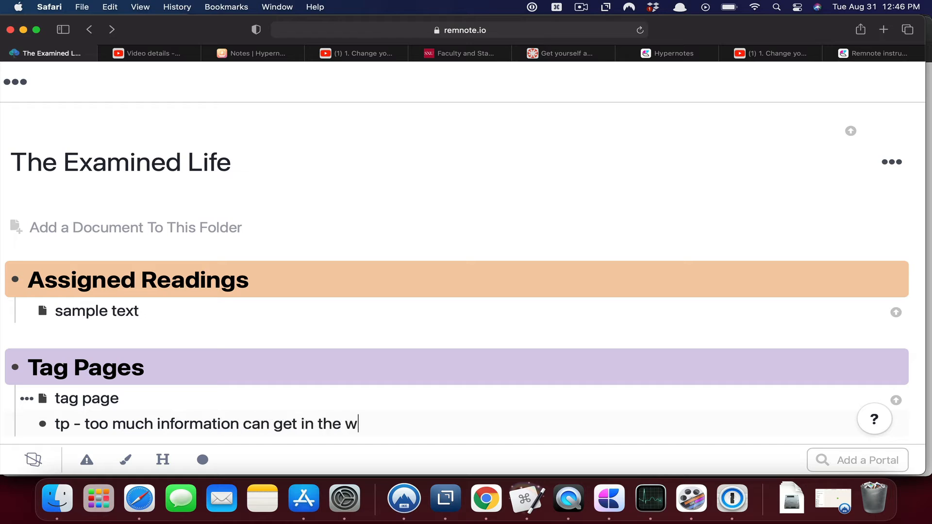
{"action": "type", "text": "ay of understa"}
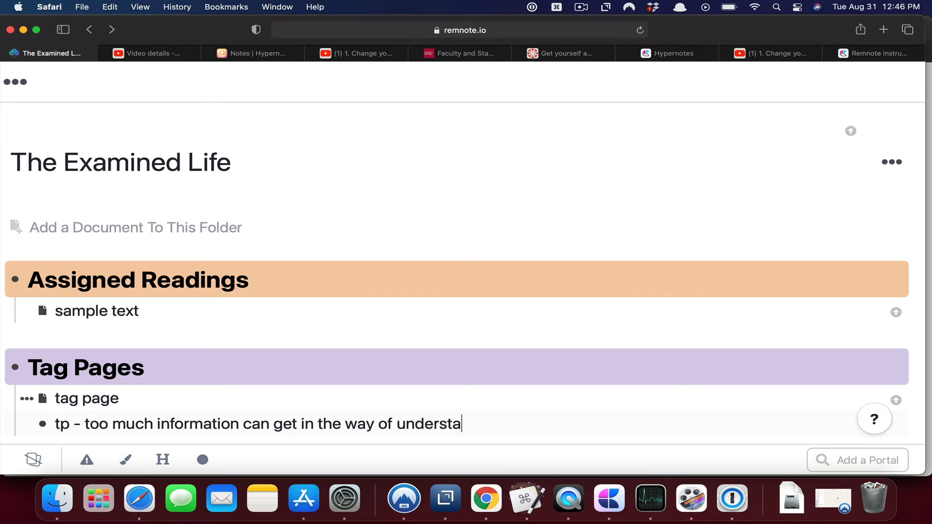
{"action": "type", "text": "nding"}
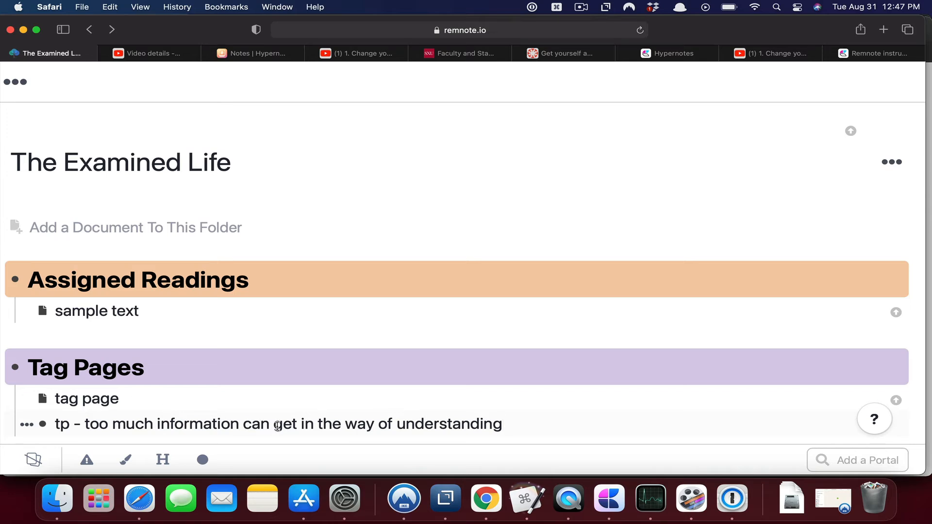
{"action": "left_click", "coordinate": [29, 427]}
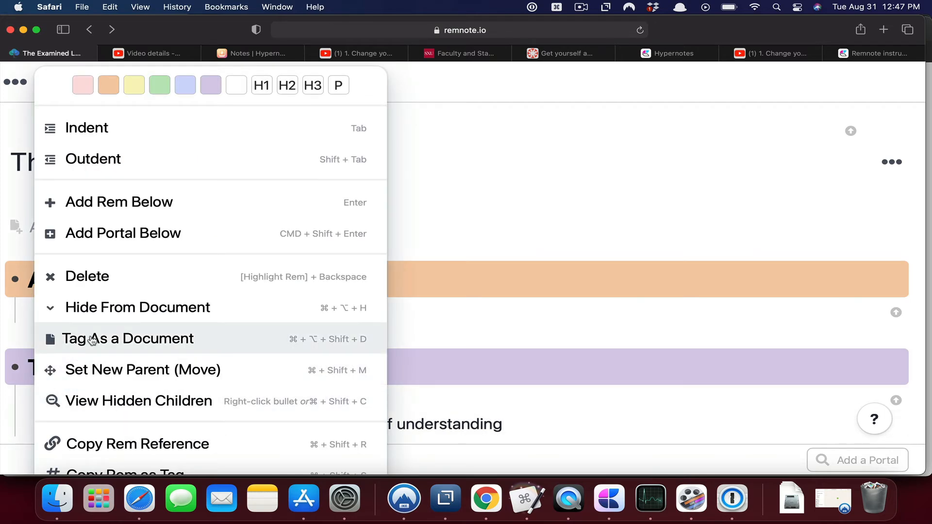
{"action": "left_click", "coordinate": [92, 340]}
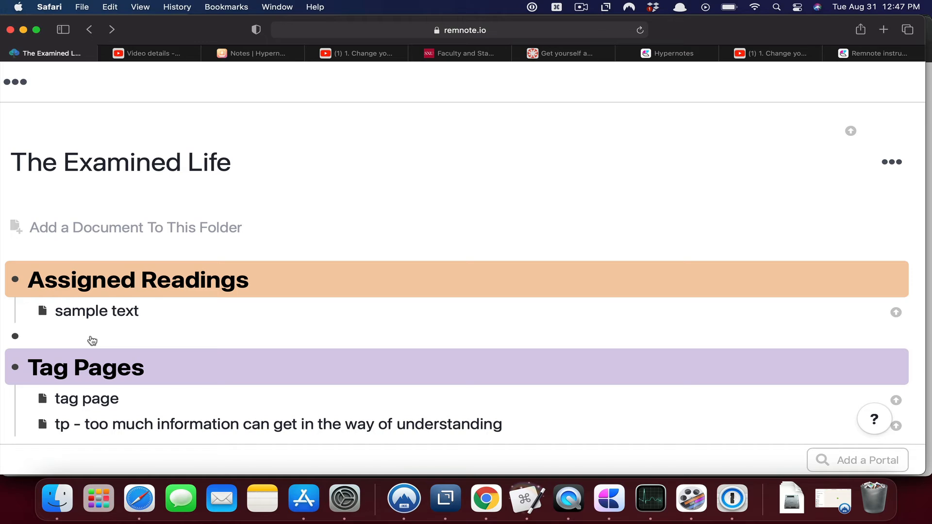
Step: Open the "tp - too much information can get in the way of understanding" document and start its first bullet
{"action": "left_click", "coordinate": [43, 426]}
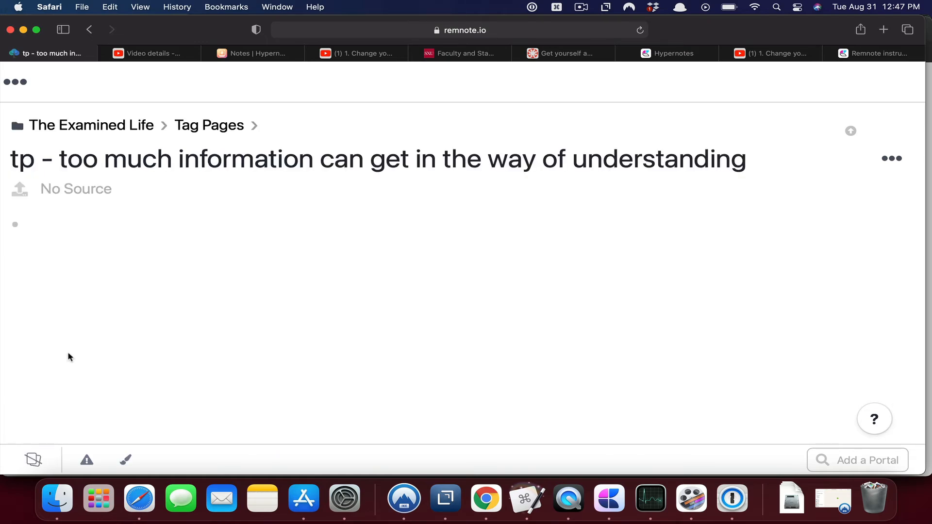
{"action": "left_click", "coordinate": [57, 227]}
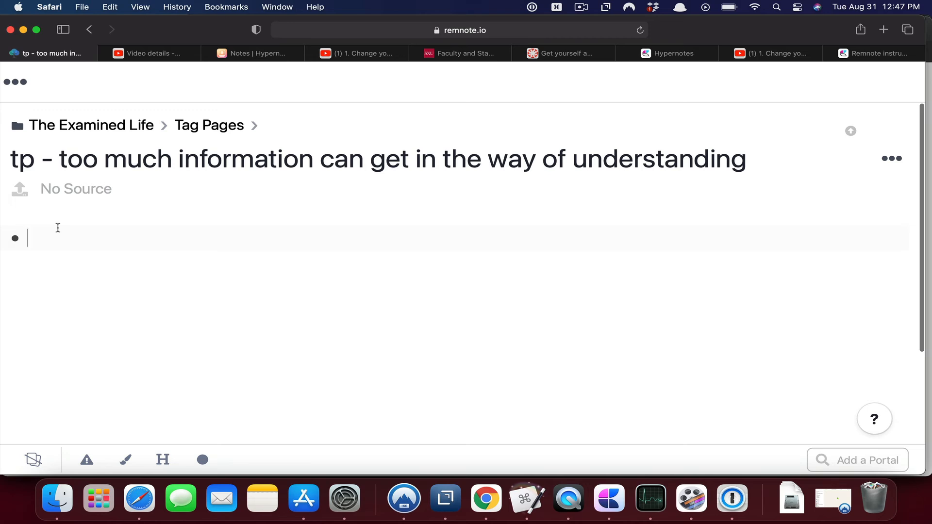
{"action": "type", "text": "[["}
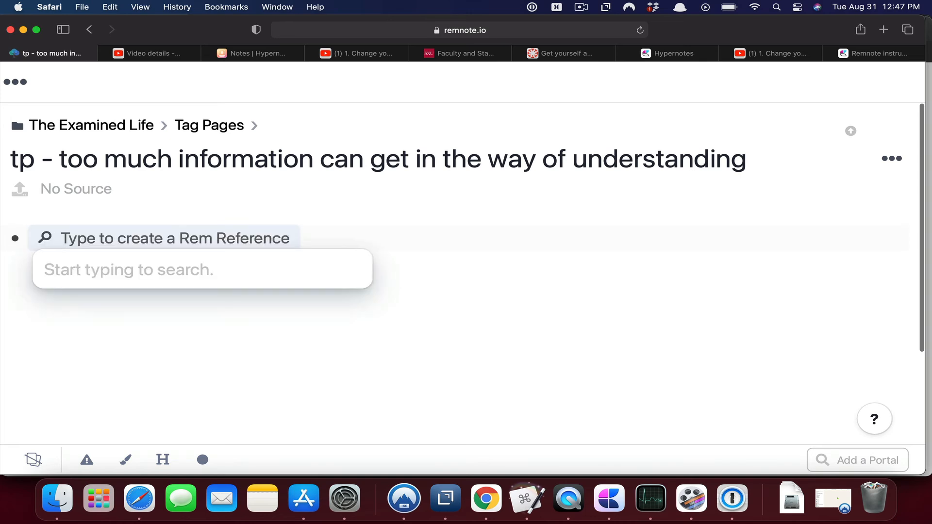
{"action": "type", "text": "tag"}
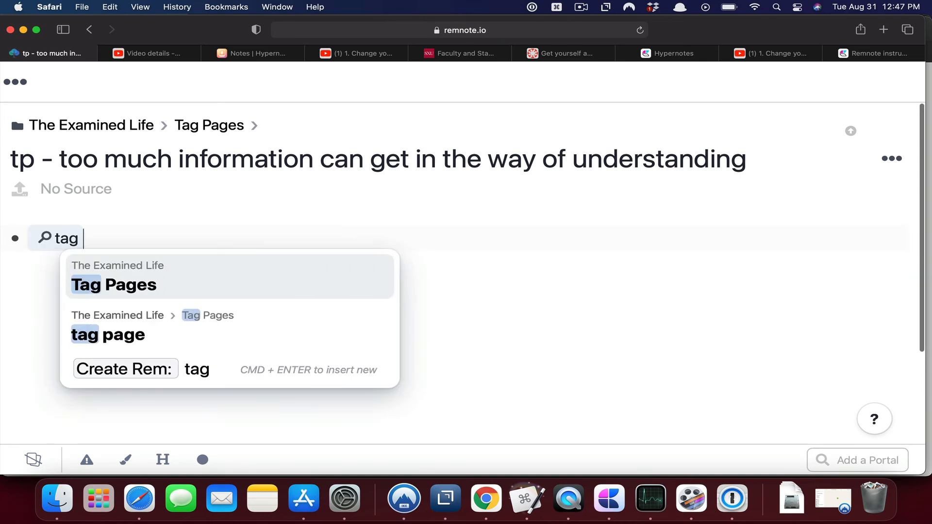
{"action": "left_click", "coordinate": [113, 339]}
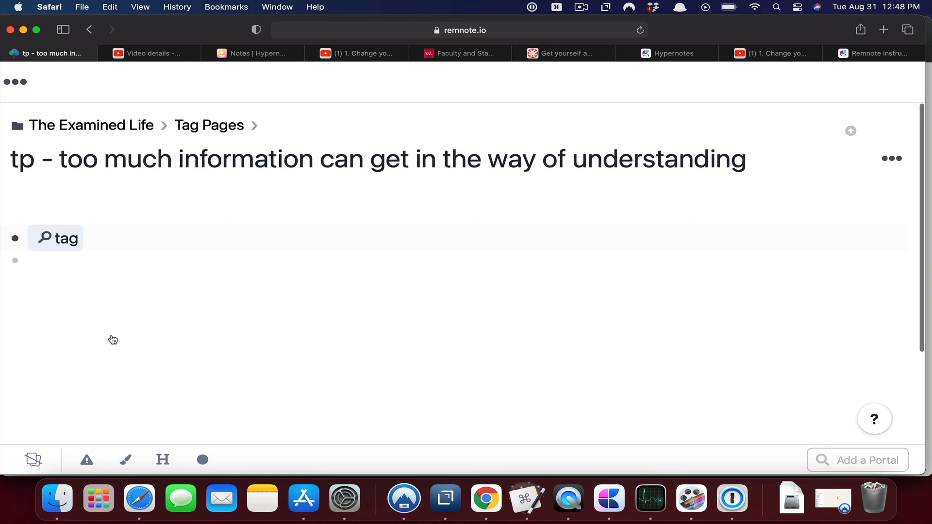
{"action": "key", "text": "BackSpace"}
{"action": "key", "text": "BackSpace"}
{"action": "key", "text": "BackSpace"}
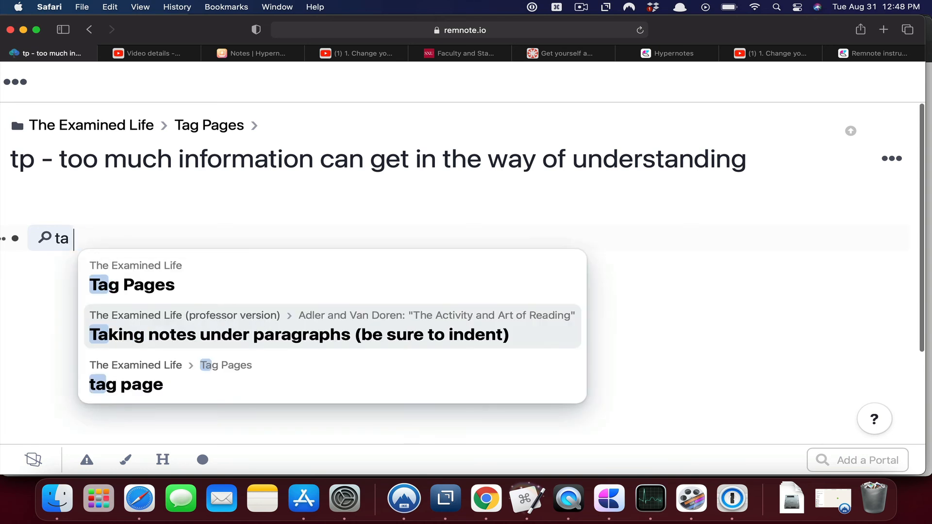
{"action": "key", "text": "BackSpace"}
{"action": "key", "text": "BackSpace"}
{"action": "key", "text": "BackSpace"}
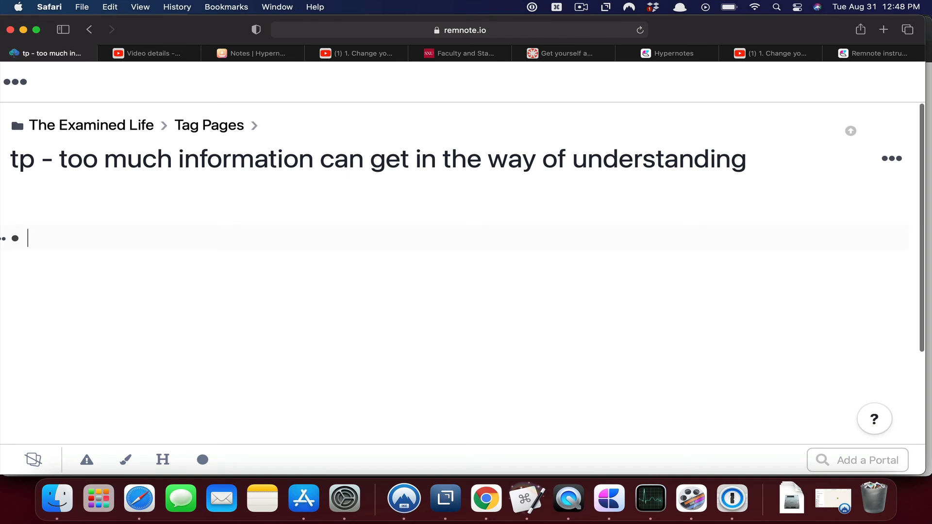
Step: Insert a rem reference to the existing "tag page" document in the empty bullet
{"action": "type", "text": "[[tag"}
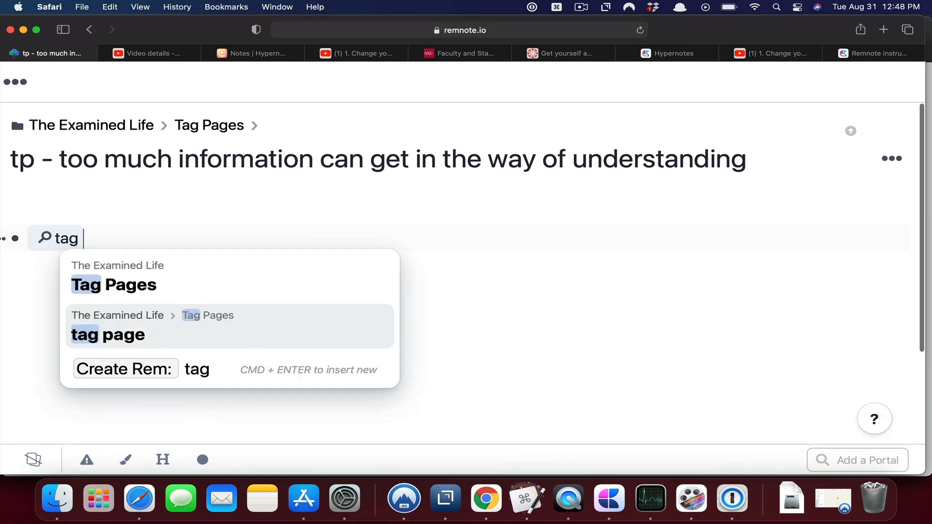
{"action": "left_click", "coordinate": [127, 332]}
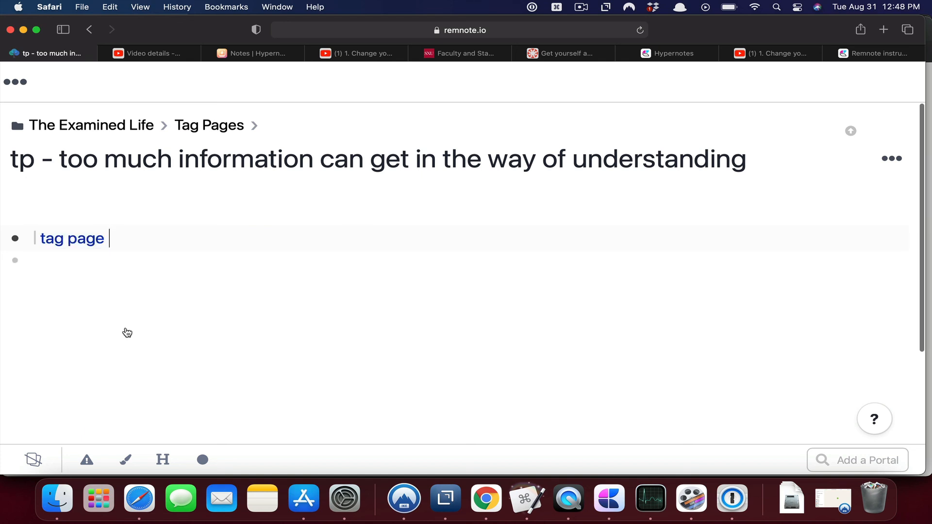
Step: Open the "tag page" document from its inserted reference and view the references listed at its end
{"action": "mouse_move", "coordinate": [74, 244]}
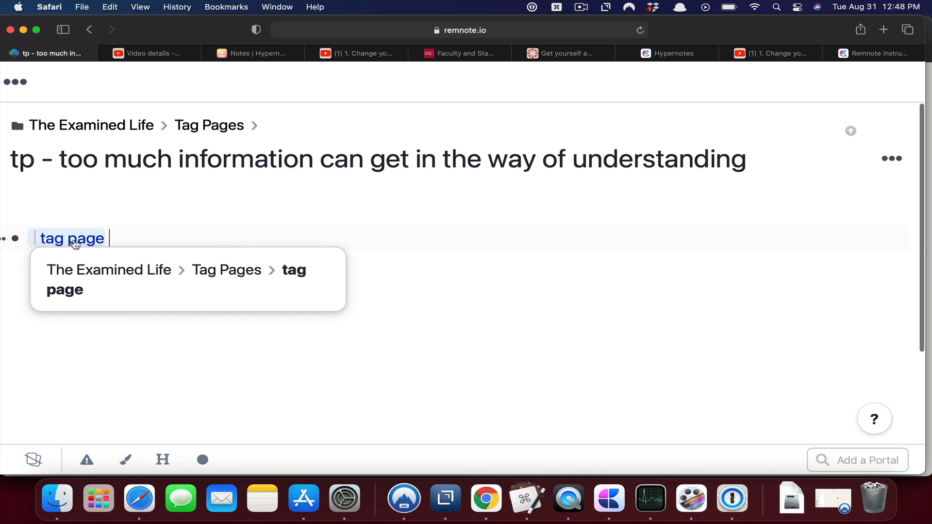
{"action": "left_click", "coordinate": [74, 244]}
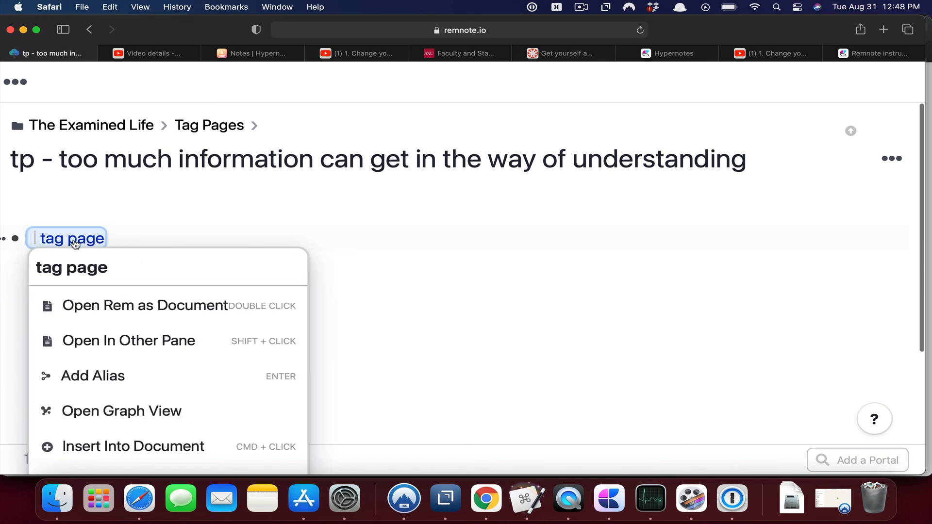
{"action": "double_click", "coordinate": [74, 239]}
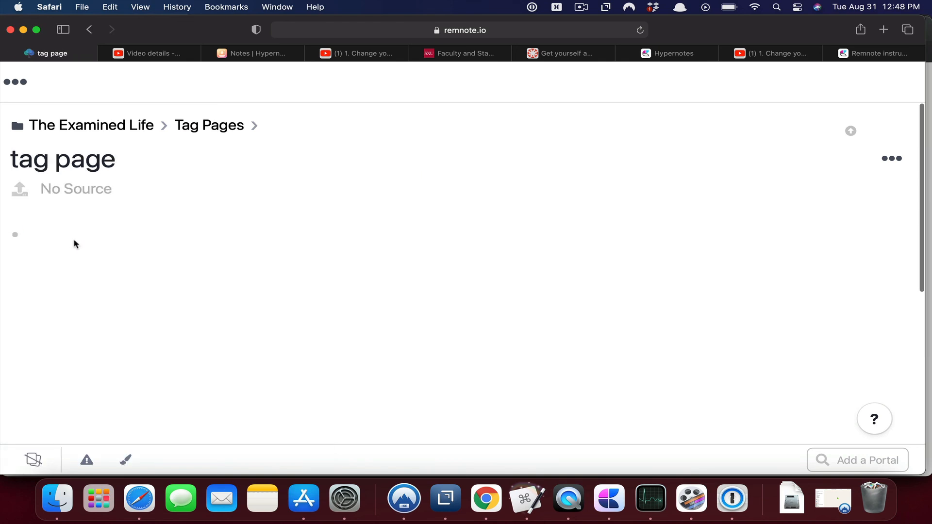
{"action": "scroll", "coordinate": [125, 304], "scroll_direction": "down", "scroll_amount": 5}
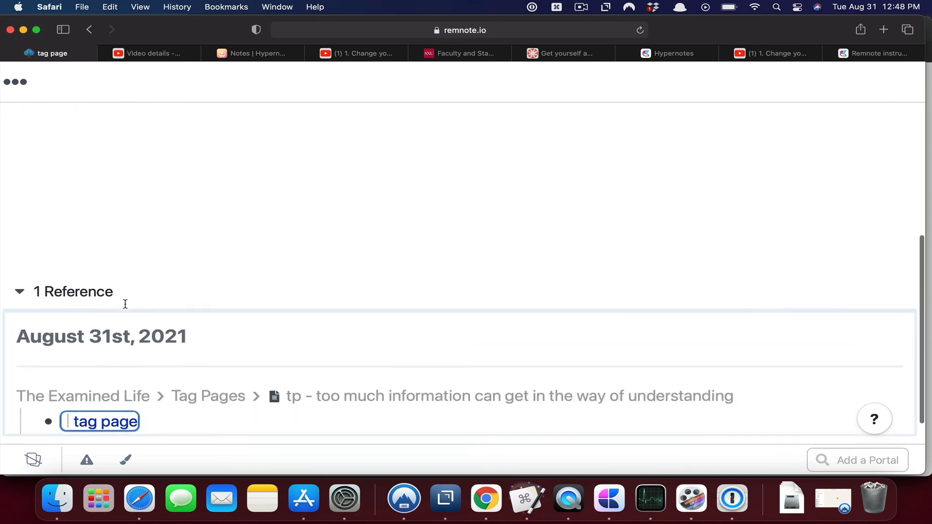